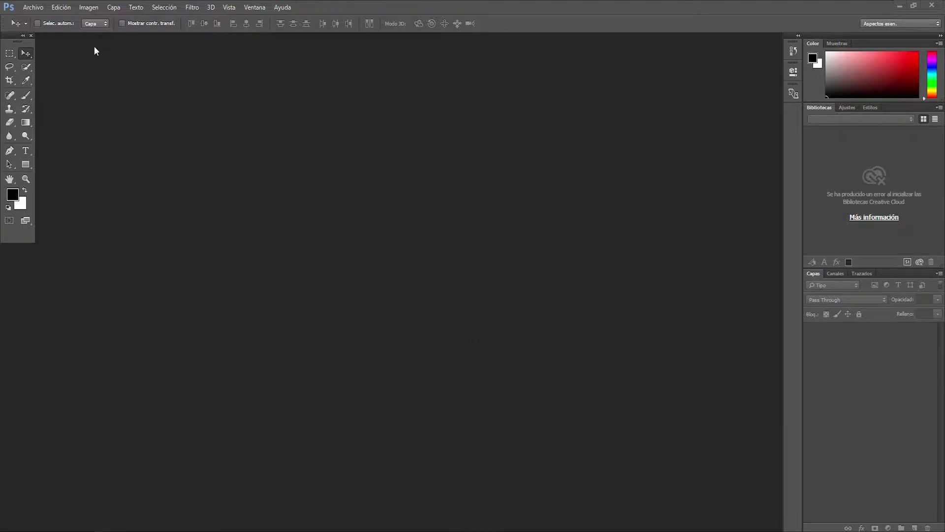
Open Original.jpg through Archivo > Abrir, keeping it without a colour profile
left_click(35, 8)
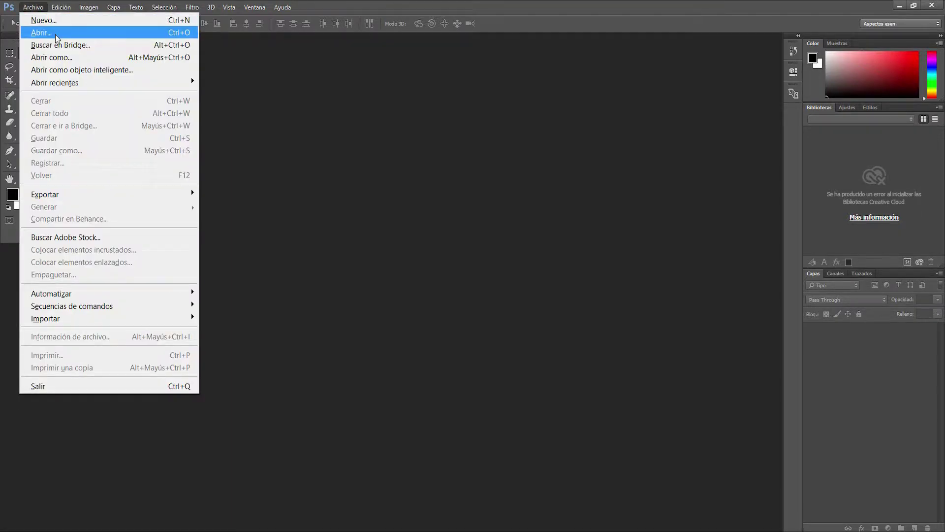
left_click(54, 33)
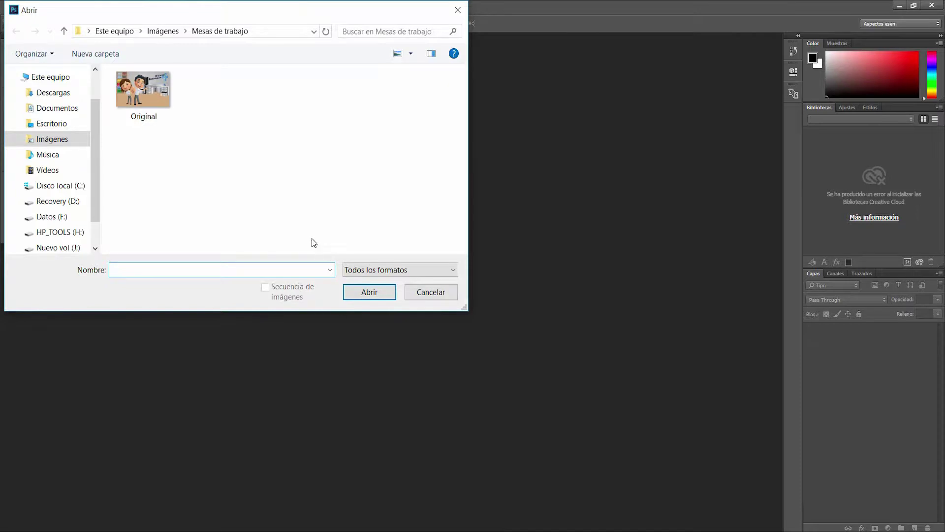
left_click(150, 100)
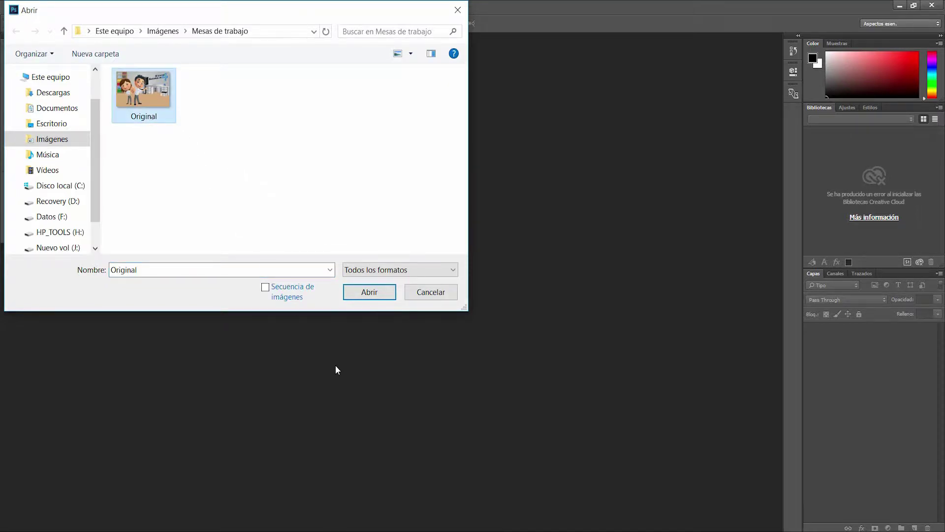
left_click(374, 293)
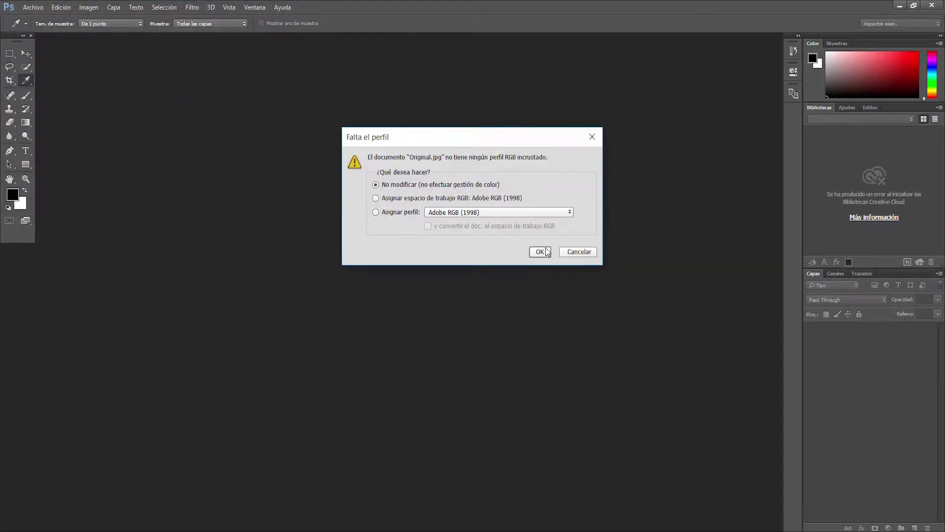
left_click(544, 252)
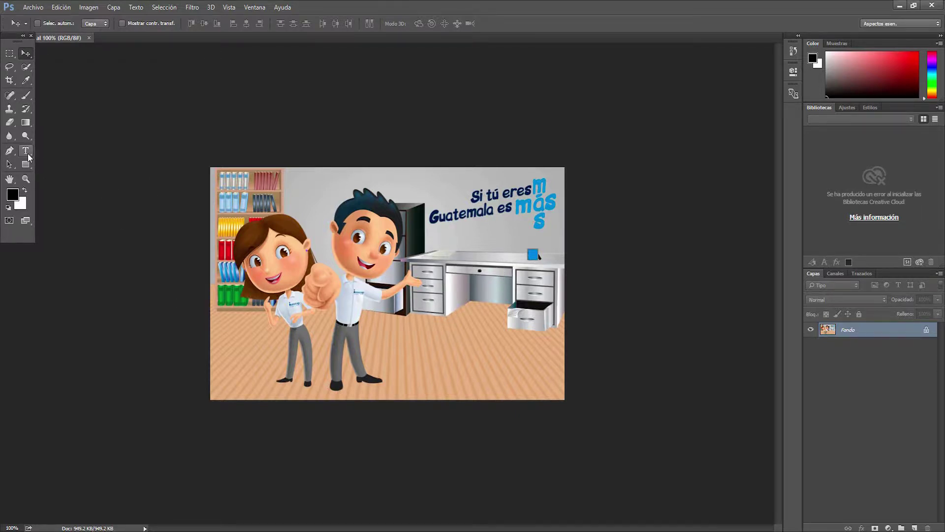
Add a horizontal text layer reading 'Mesas de trabajo' on the floor below the desk
left_click(26, 151)
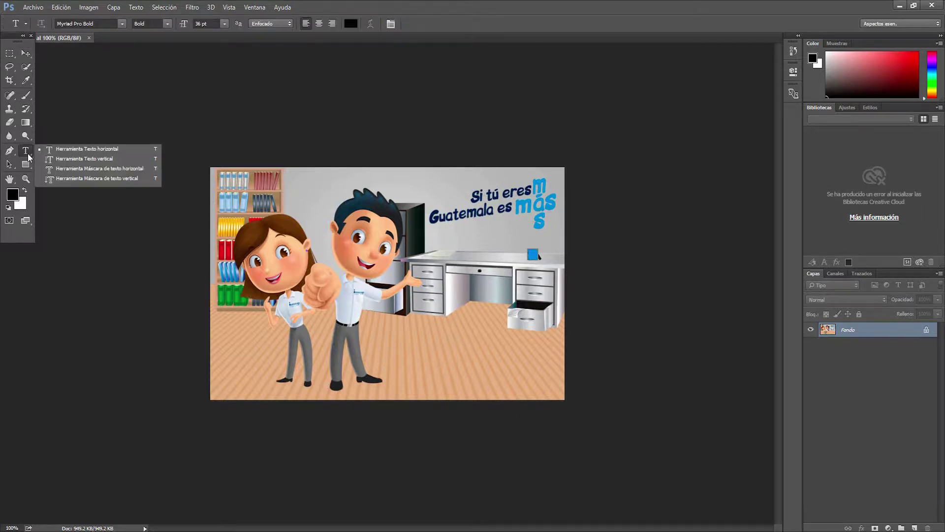
left_click(59, 149)
left_click_drag(378, 339, 550, 379)
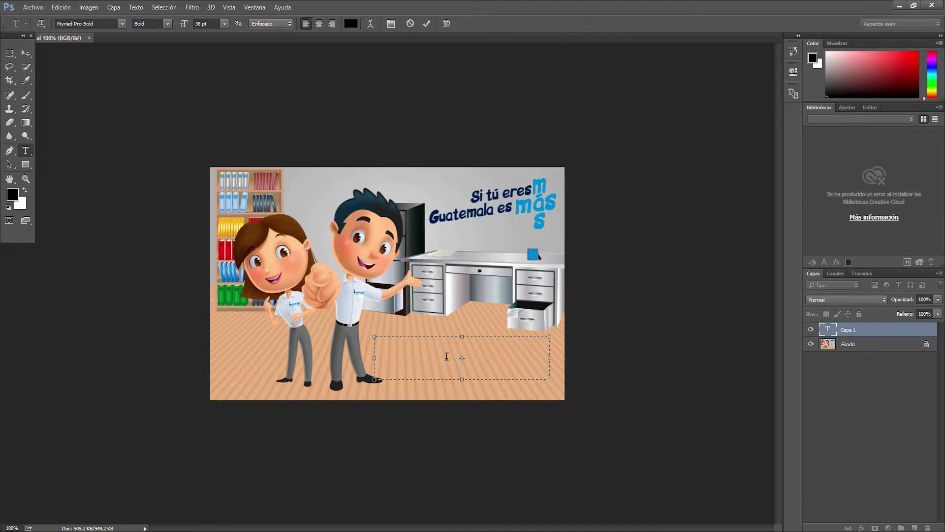
type("Mesas de trabajo")
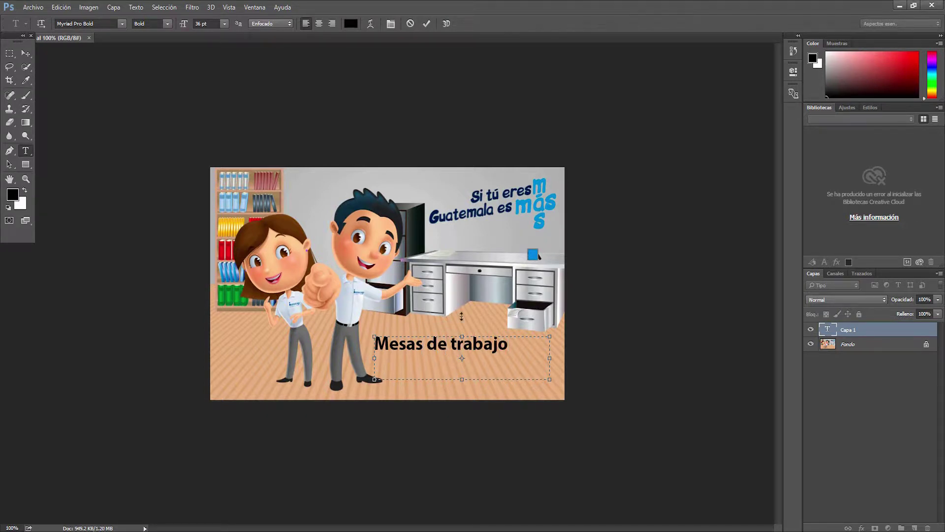
left_click(837, 386)
left_click(867, 330)
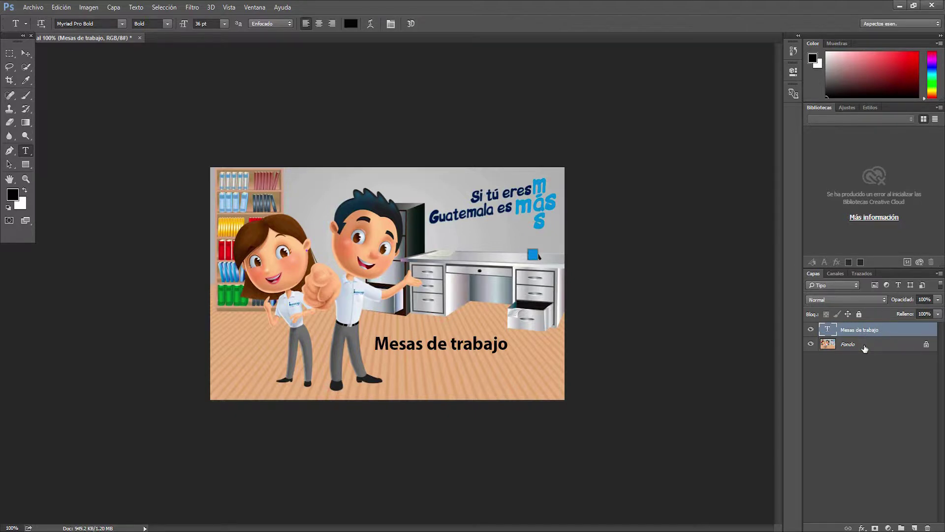
Create an artboard named 'Mesa de trabajo español' from the text and Fondo layers
left_click(865, 348, "shift")
right_click(878, 334)
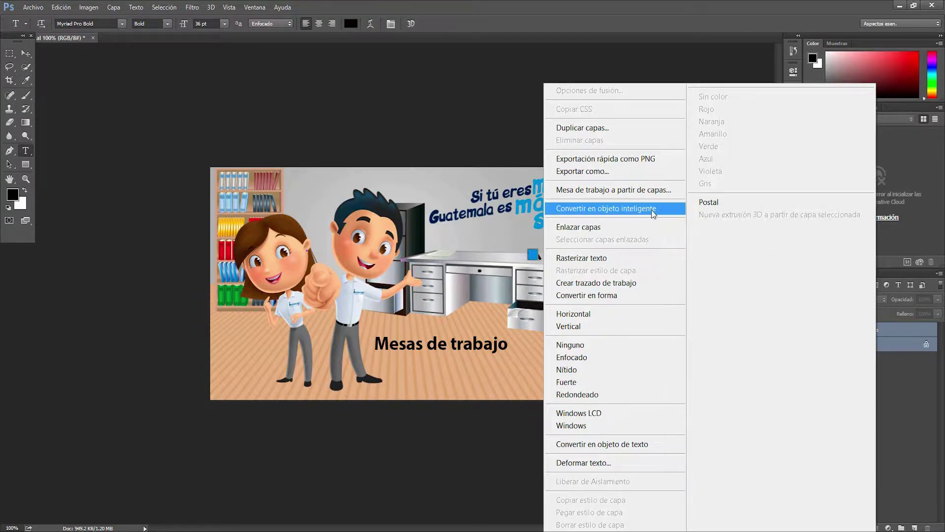
left_click(614, 191)
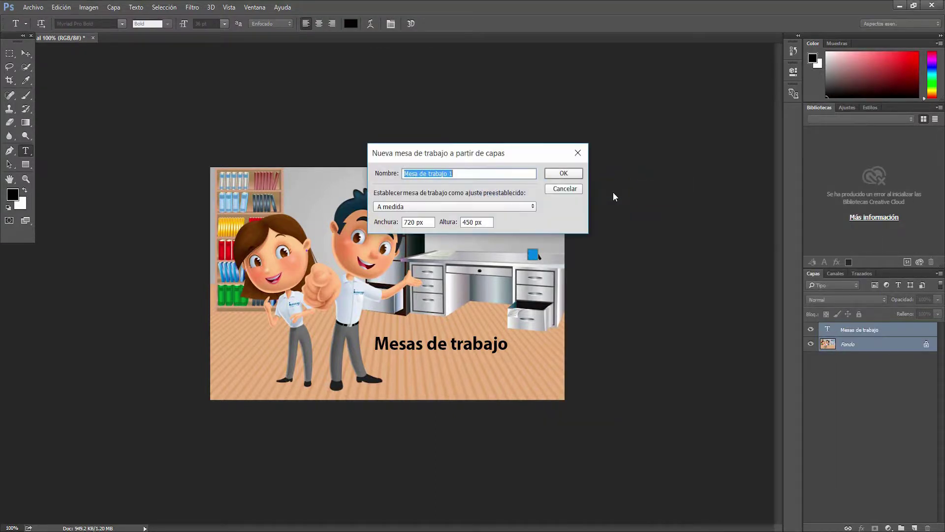
left_click(475, 175)
type("español")
left_click(562, 174)
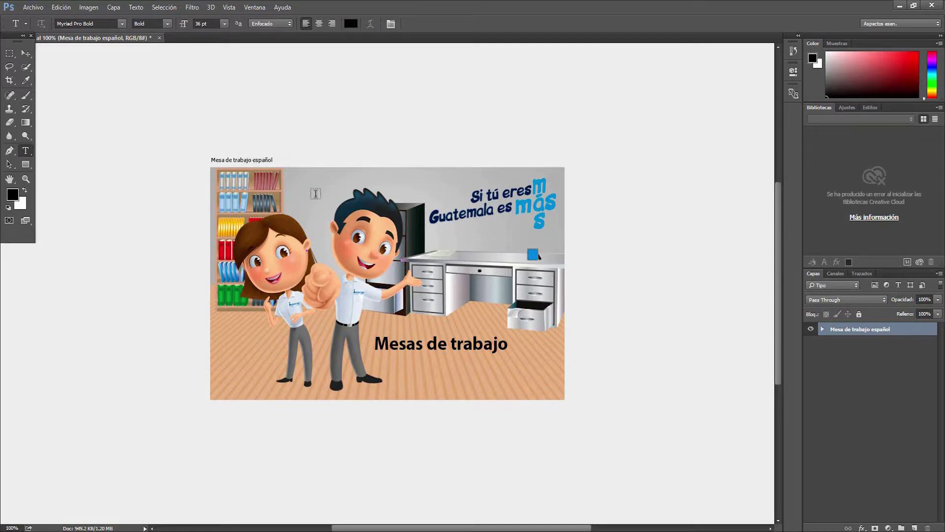
Adjust the canvas view and bring up the artboard layer's context menu
left_click_drag(369, 529, 403, 530)
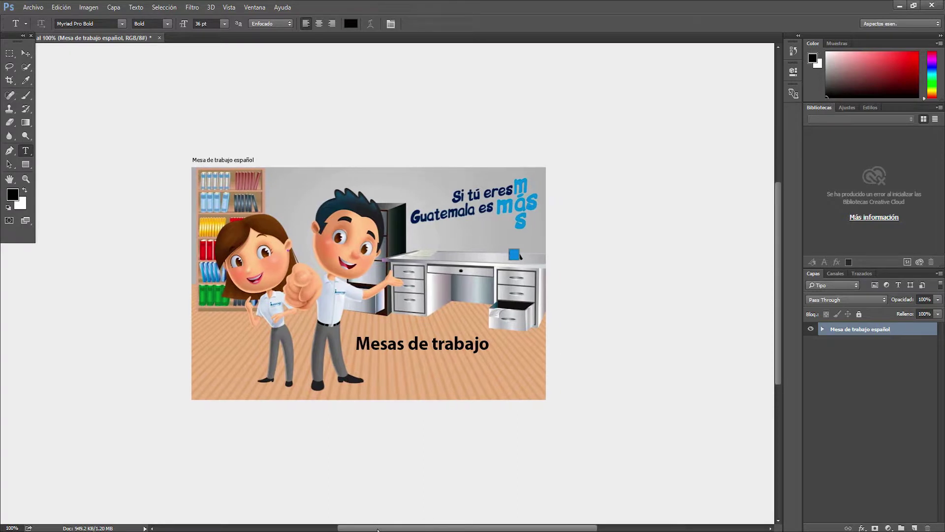
left_click_drag(403, 530, 409, 530)
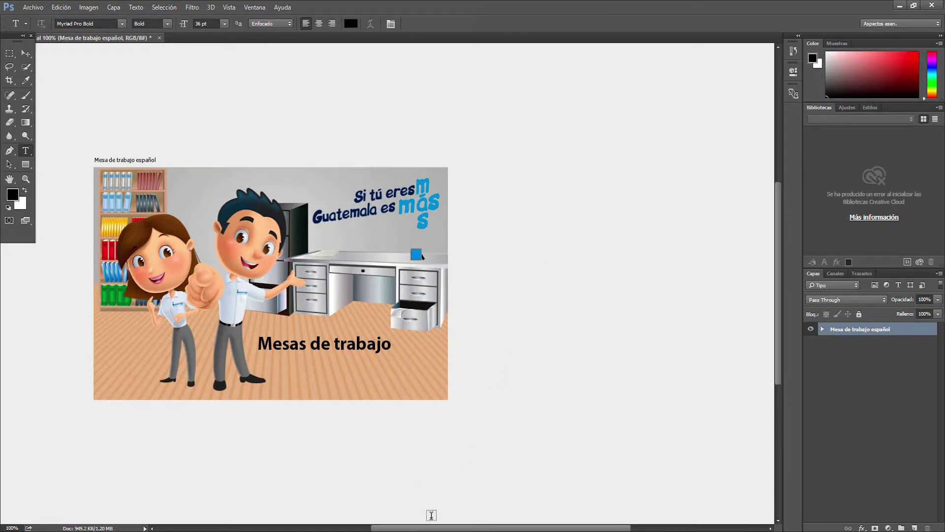
left_click_drag(431, 528, 446, 530)
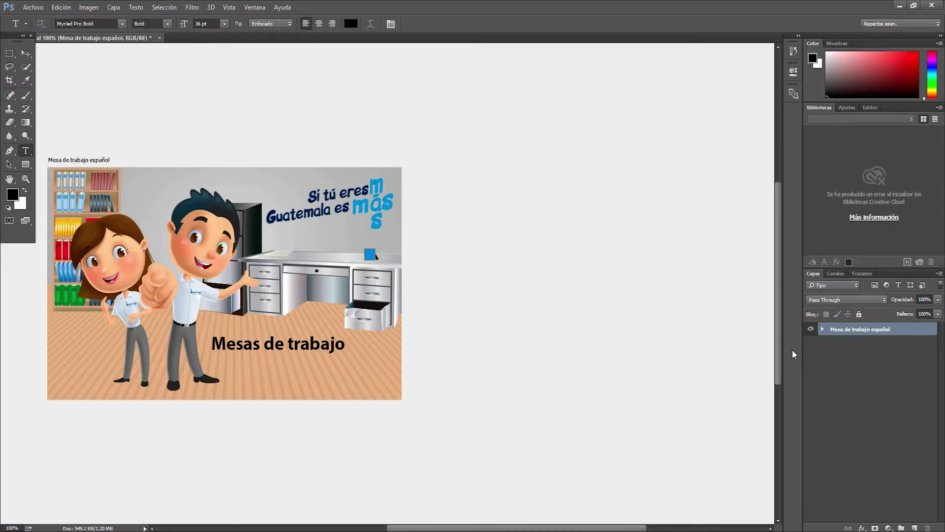
right_click(896, 333)
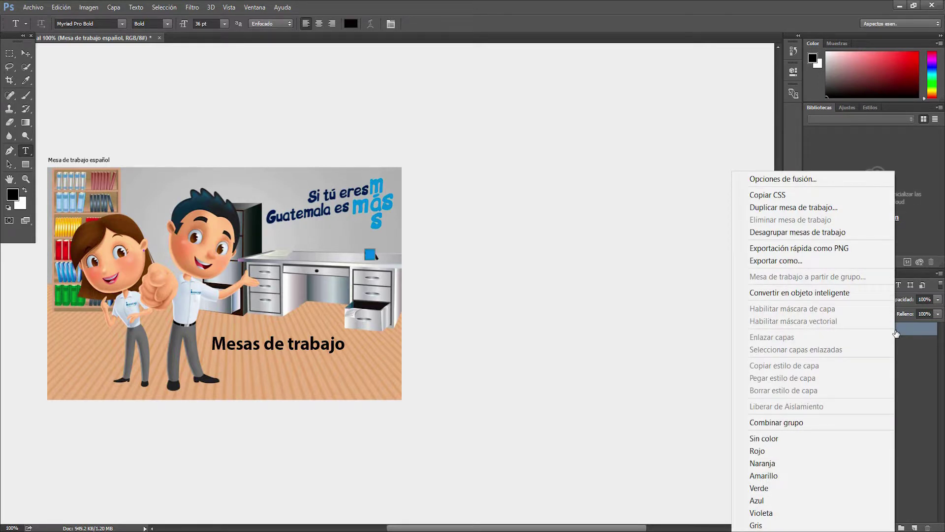
Duplicate the Spanish artboard as 'Mesa de trabajo ingles'
left_click(914, 365)
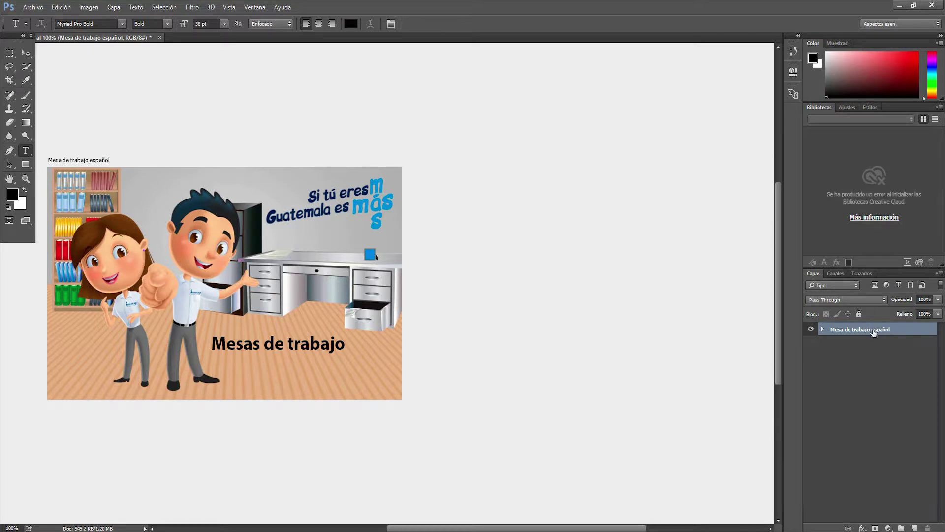
left_click(822, 328)
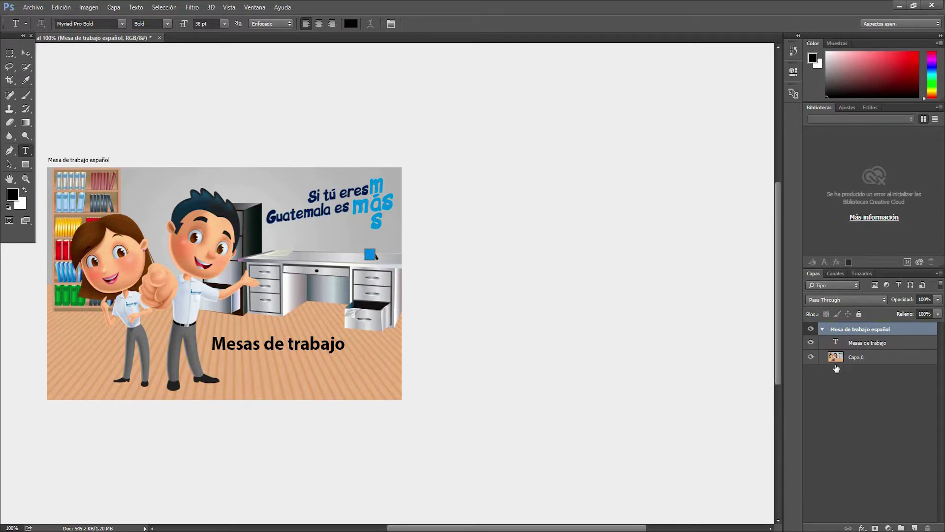
left_click(823, 330)
right_click(897, 333)
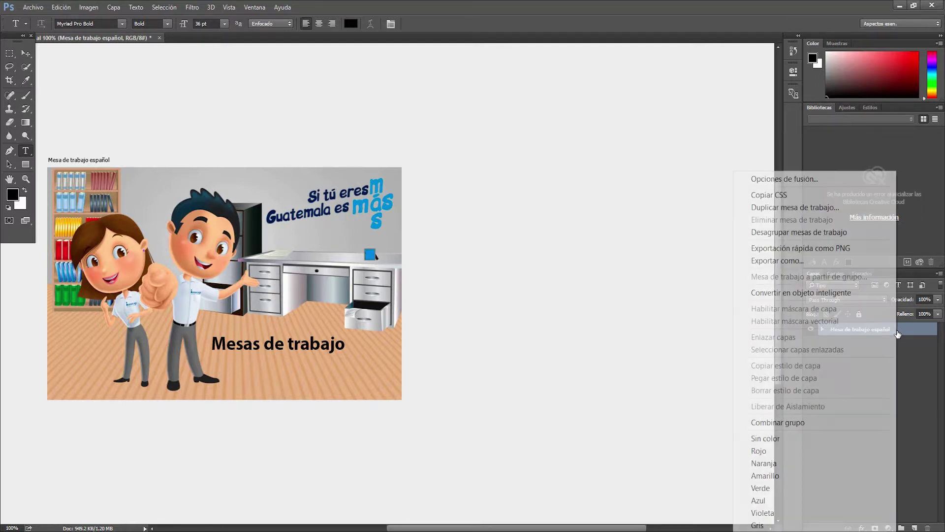
left_click(783, 211)
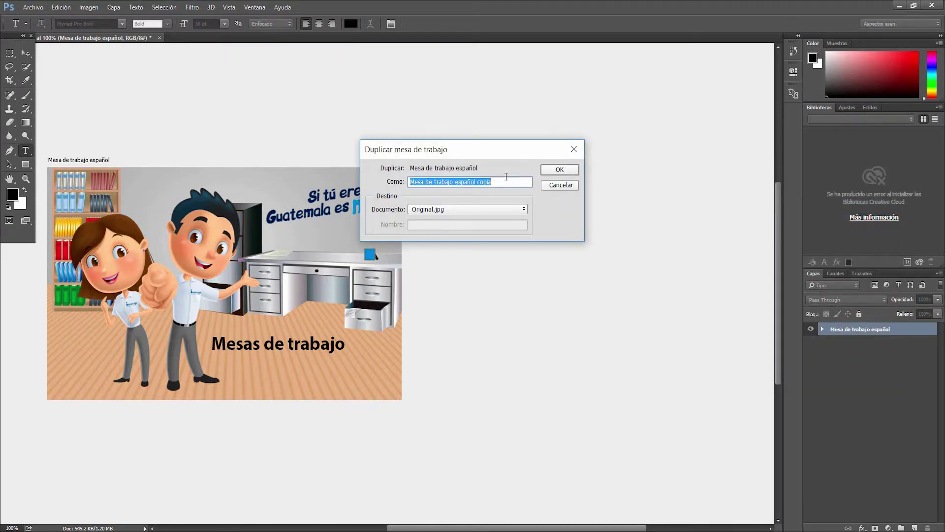
left_click_drag(510, 183, 458, 184)
type("ingl")
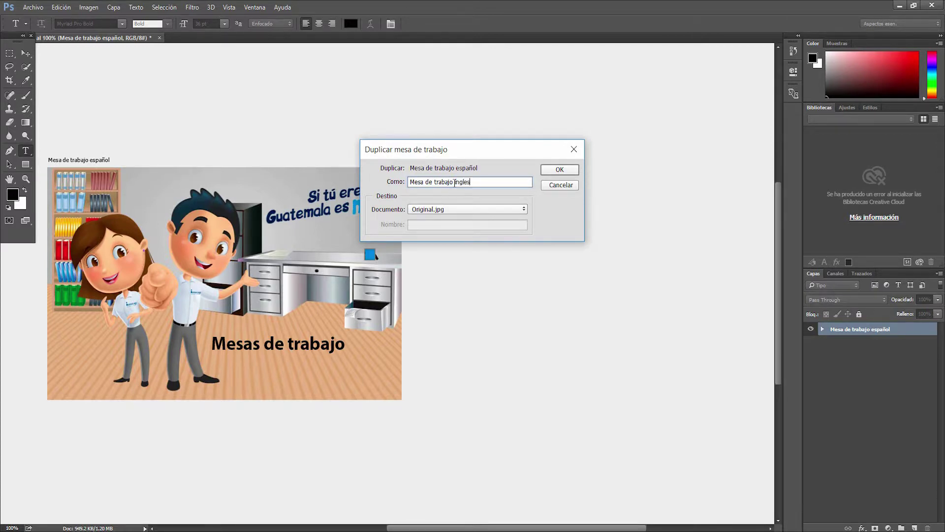
left_click(558, 171)
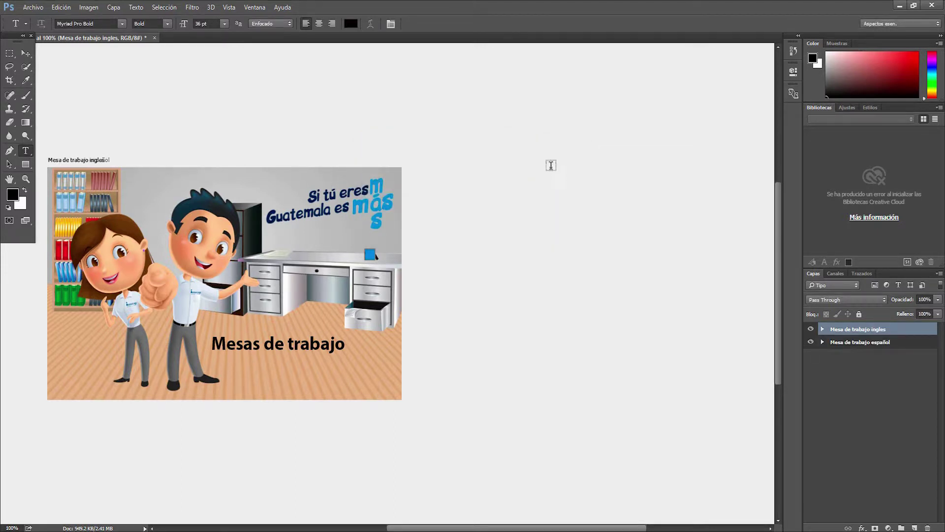
Move the English artboard to the right of the Spanish artboard
left_click(26, 53)
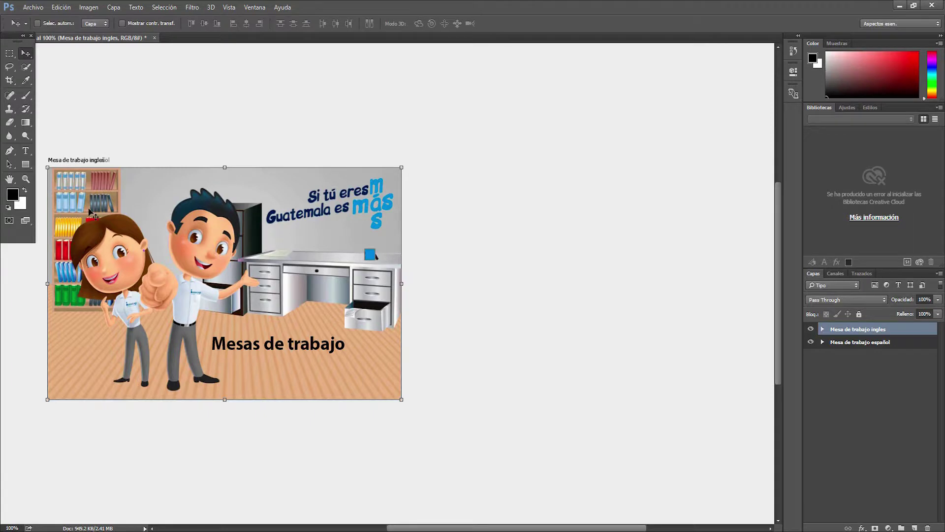
mouse_move(115, 210)
left_mouse_down()
mouse_move(200, 219)
mouse_move(449, 212)
left_mouse_up()
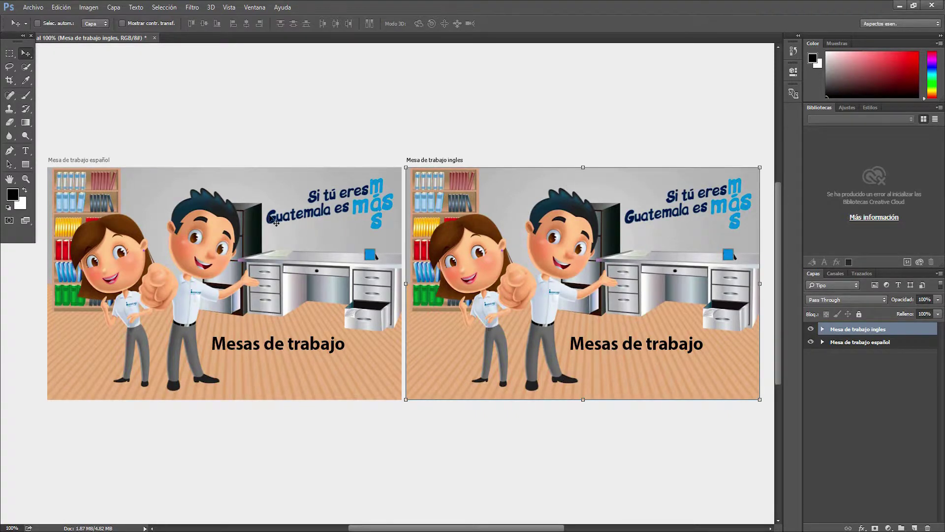
left_click(26, 152)
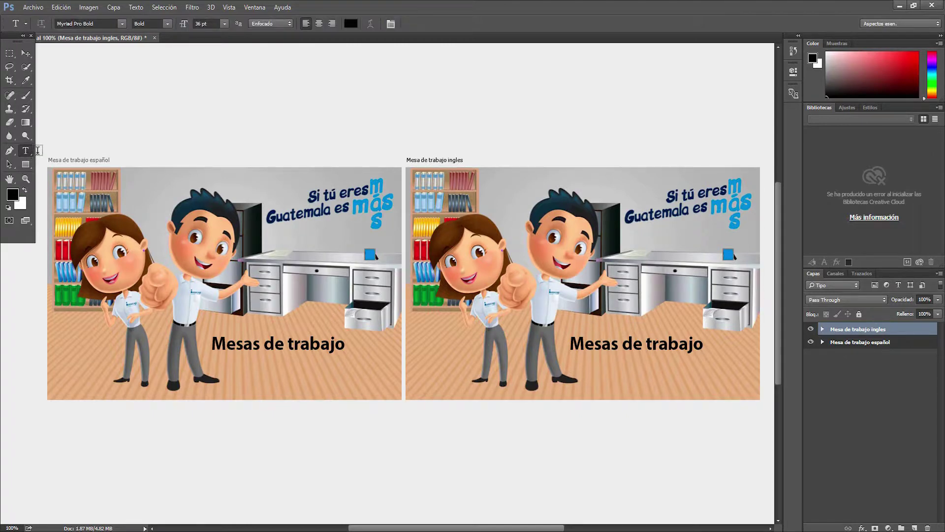
Replace the English artboard's caption with 'The artboard tool'
left_click(641, 345)
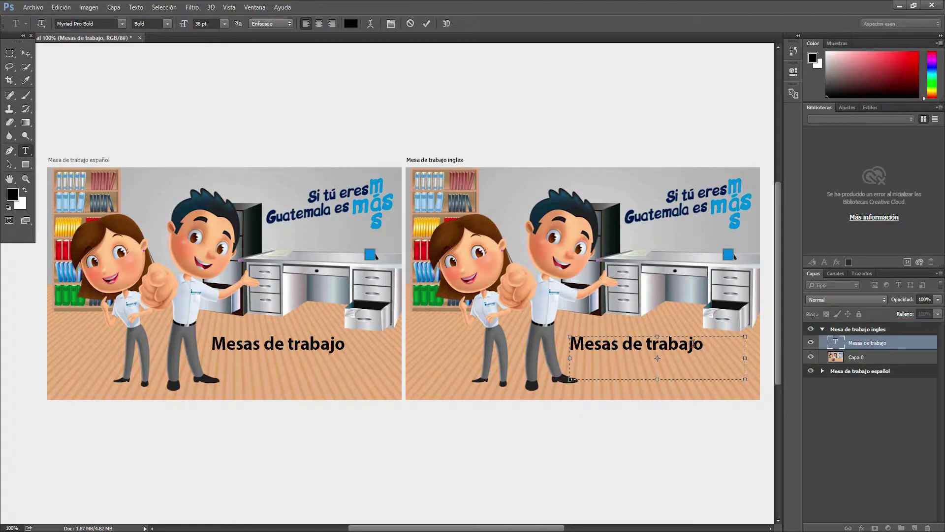
left_click_drag(704, 343, 569, 340)
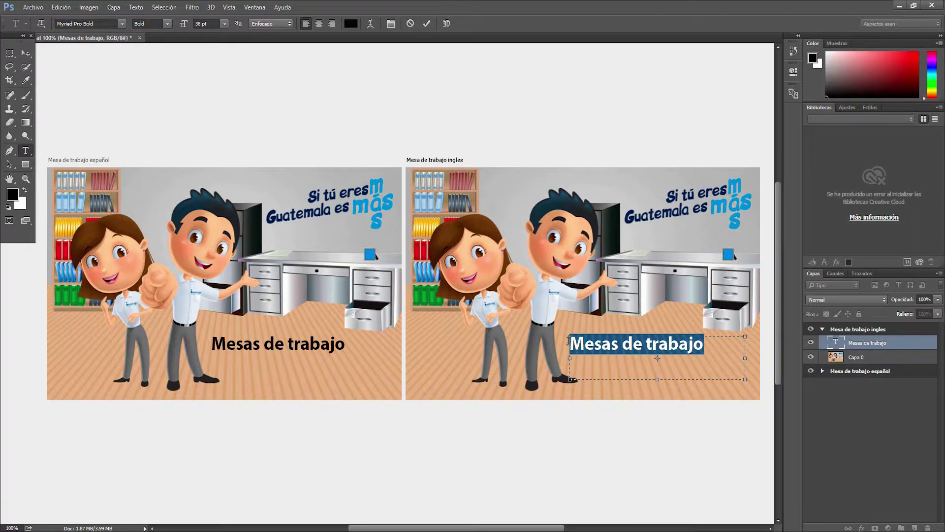
type("The artboard tool")
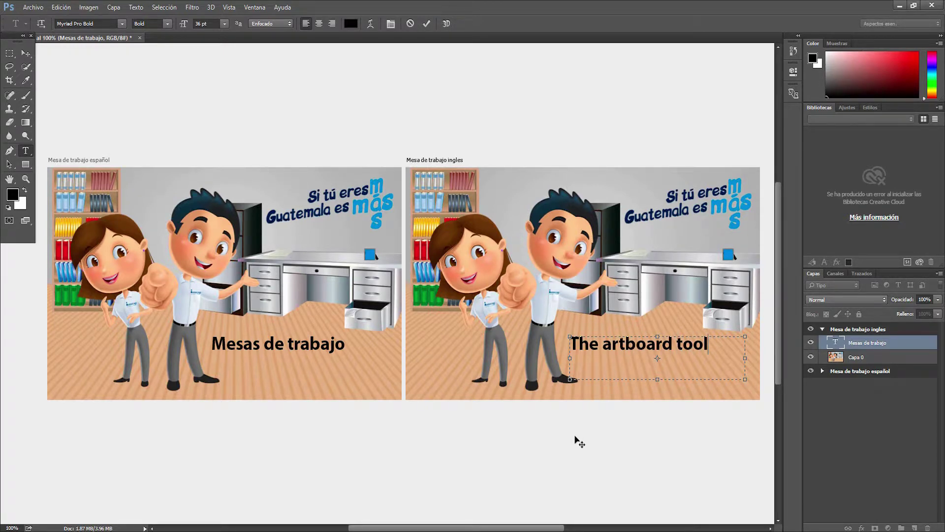
left_click(25, 53)
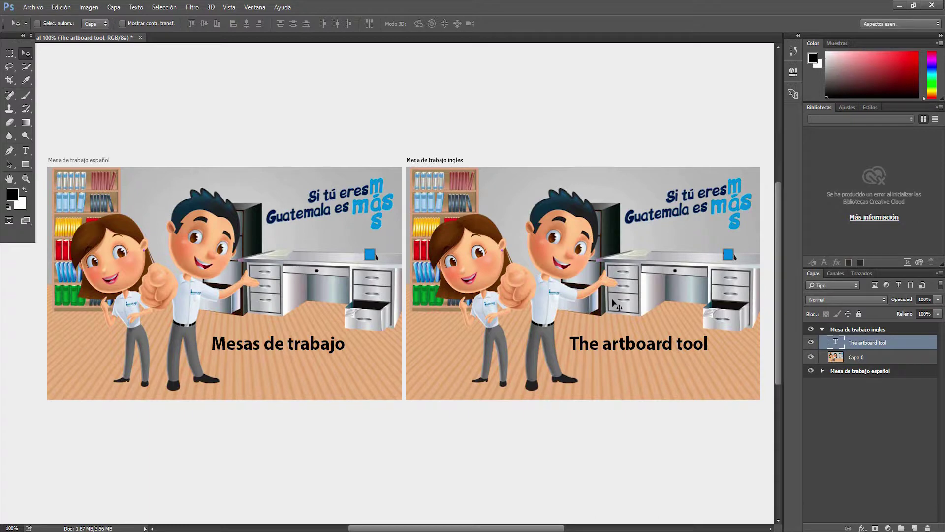
key("shift+v")
left_click(823, 329)
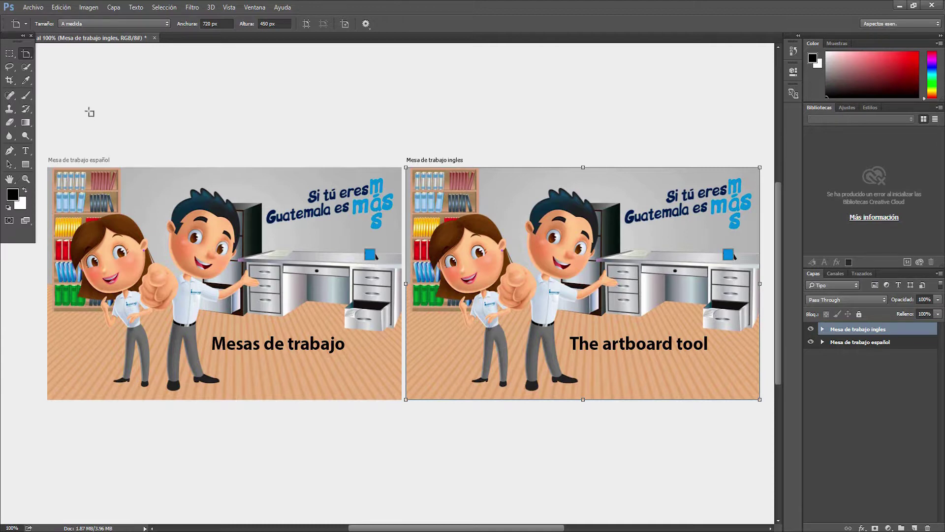
Export both artboards as PNGs into the Imágenes > Mesas de trabajo folder
left_click(33, 8)
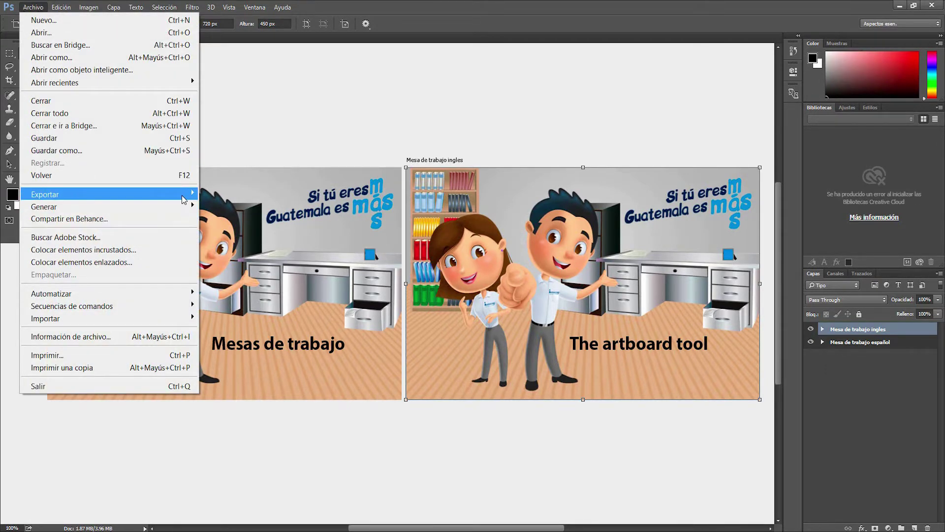
mouse_move(45, 194)
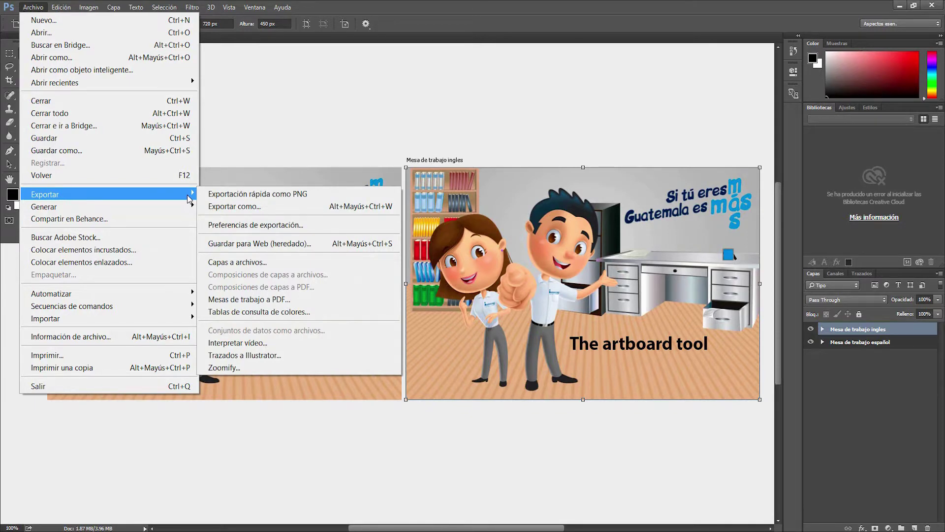
left_click(232, 205)
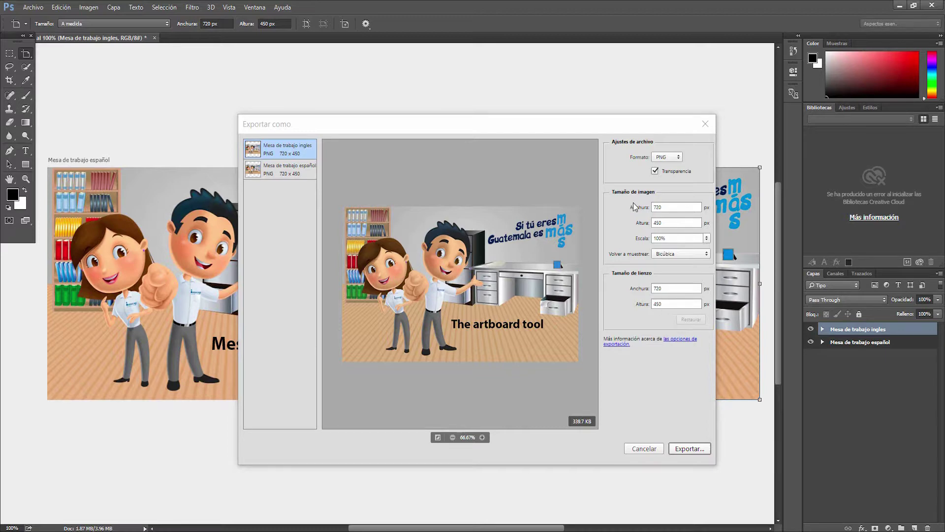
left_click(689, 449)
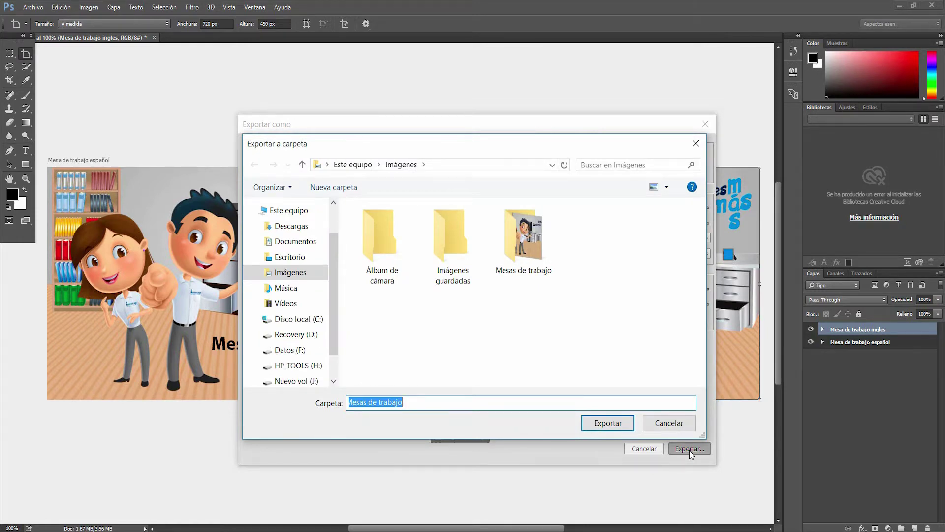
double_click(529, 255)
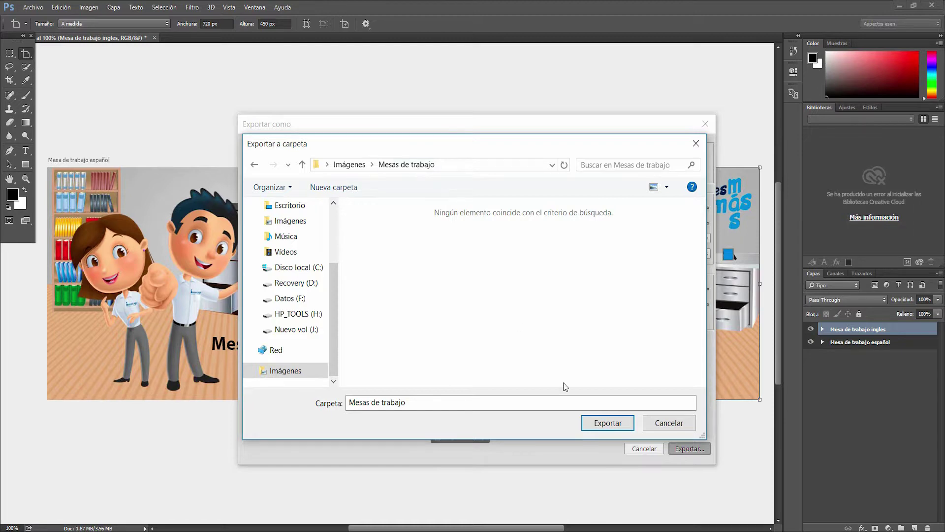
left_click(595, 423)
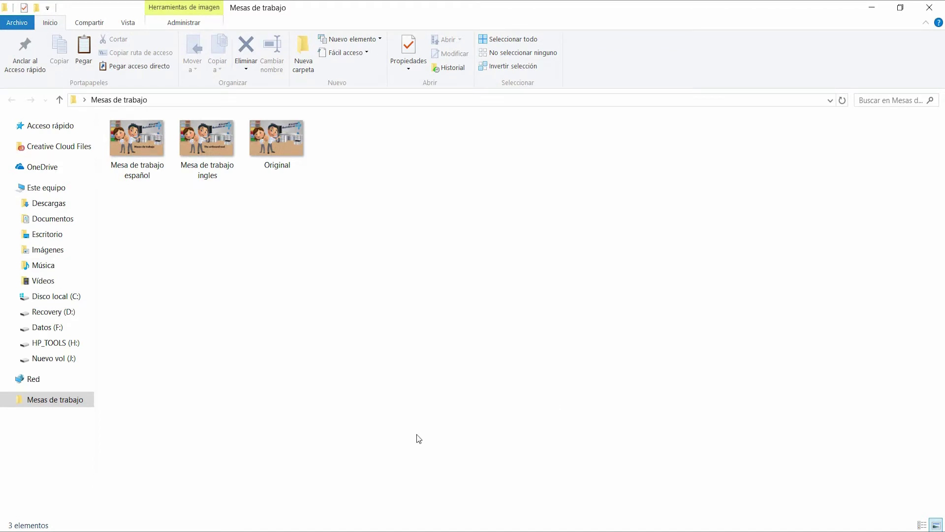
View Original.jpg in Photos, then open the 'Mesa de trabajo español' PNG
left_click(285, 146)
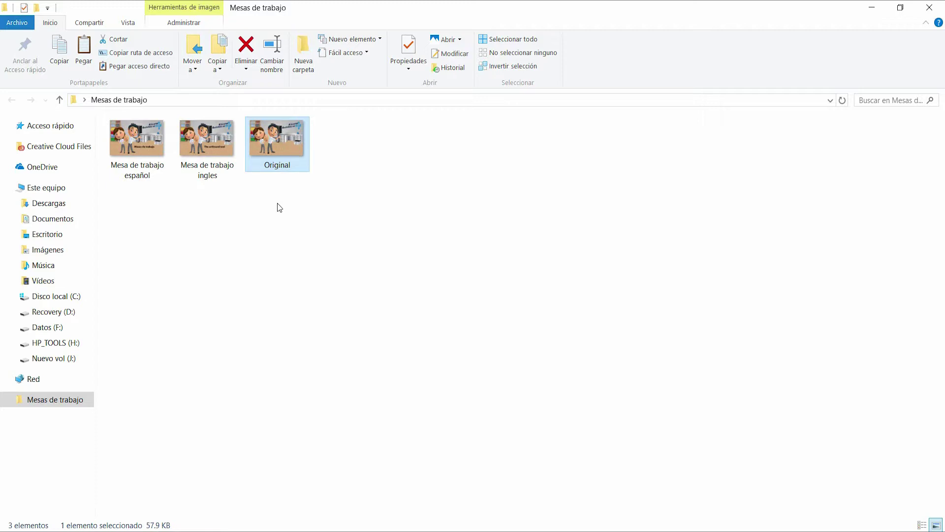
double_click(274, 147)
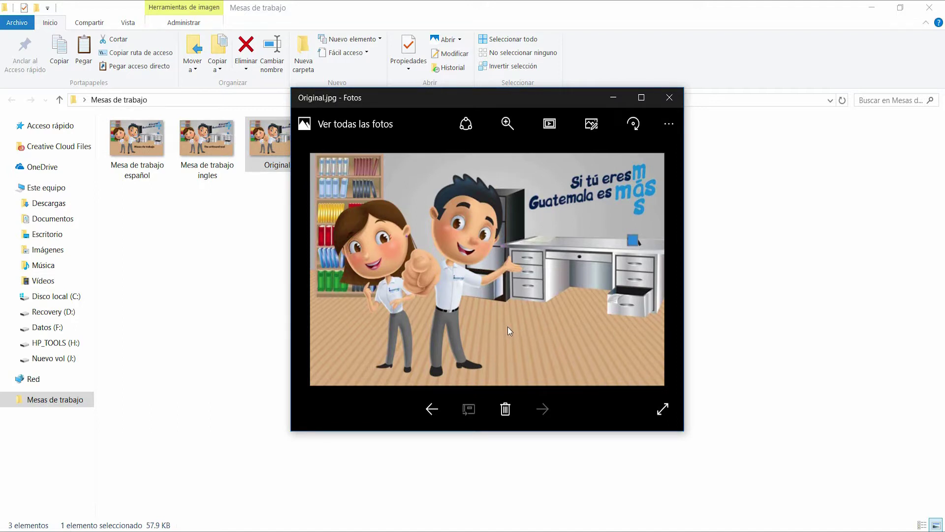
left_click(228, 274)
double_click(143, 149)
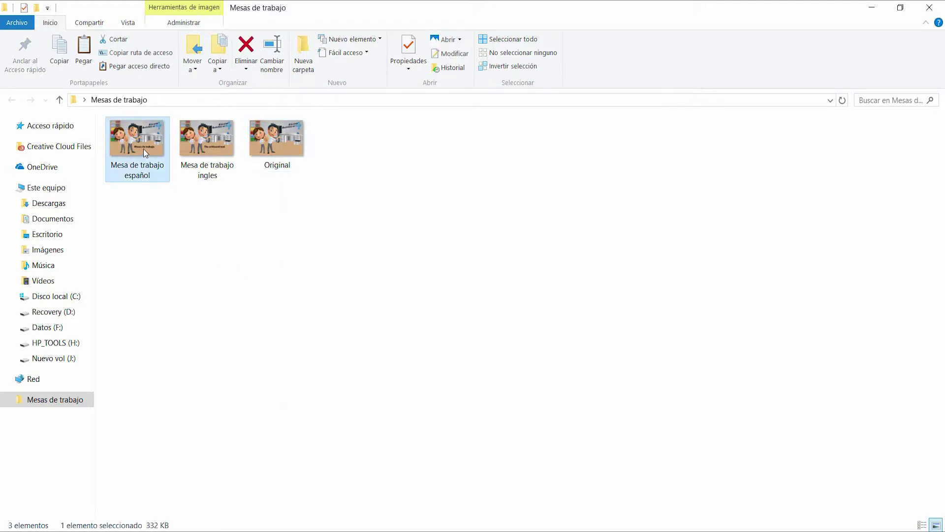
Open the 'Mesa de trabajo ingles' PNG in Photos to check its caption, then minimize Photos
left_click_drag(225, 32, 601, 91)
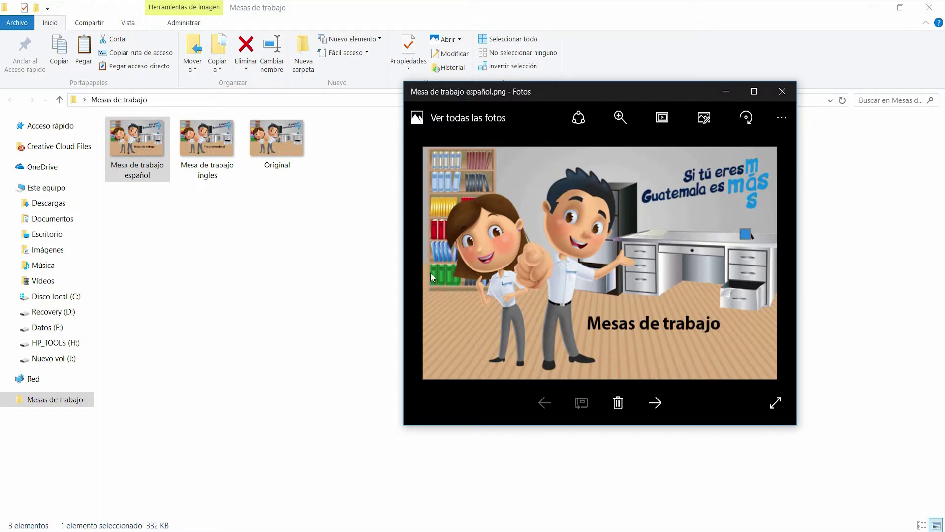
left_click(211, 146)
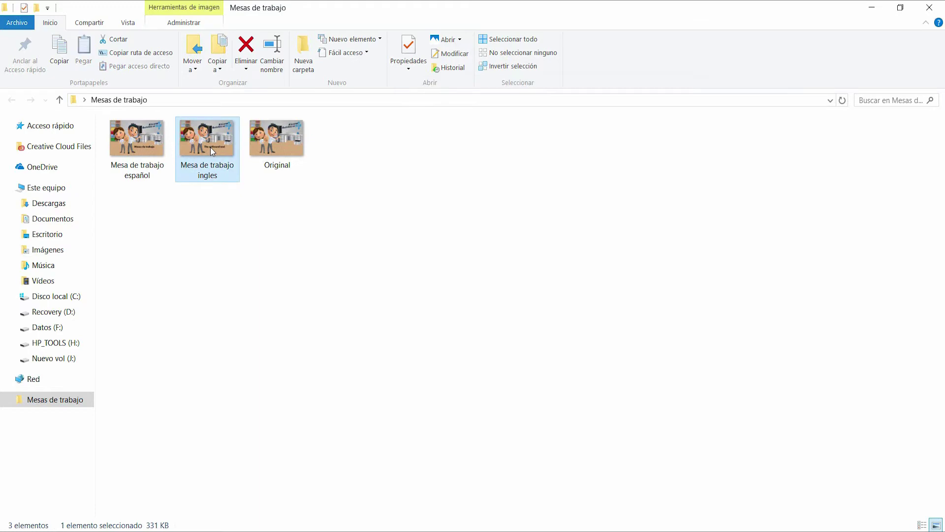
double_click(211, 147)
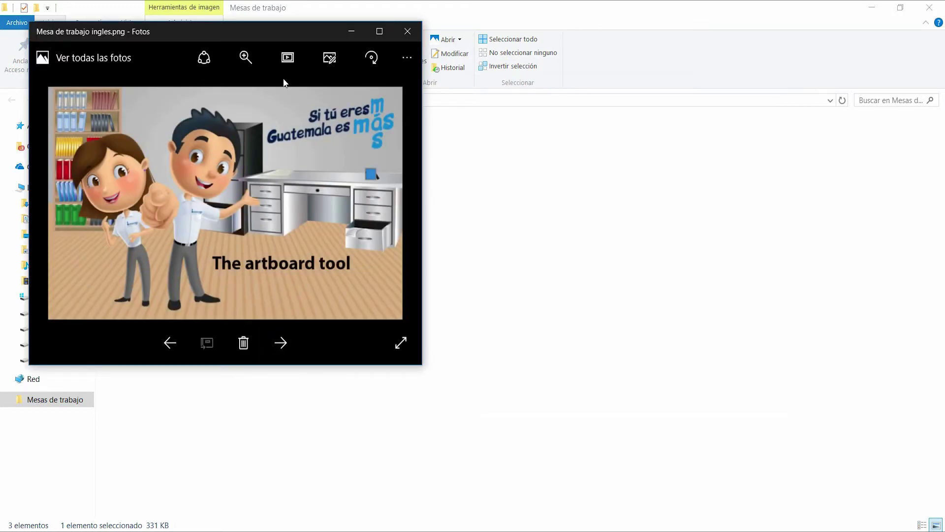
left_click(352, 33)
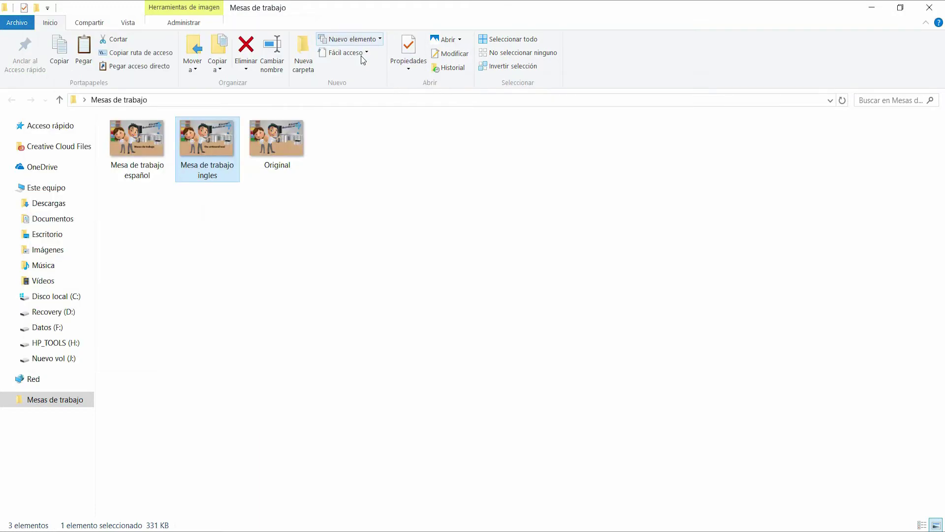